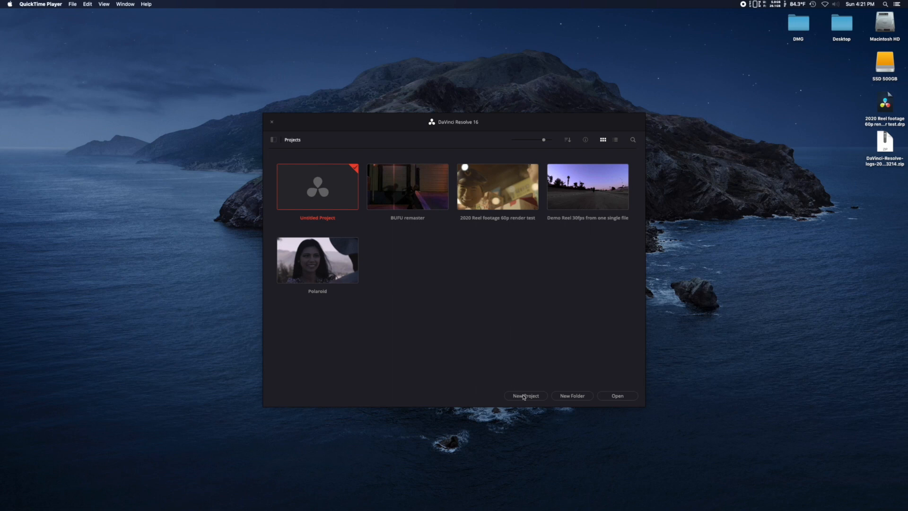
Create a new project named "Tutorial 1 getting started"
{"action": "left_click", "coordinate": [524, 397]}
{"action": "type", "text": "Tutorial 1 getting sta"}
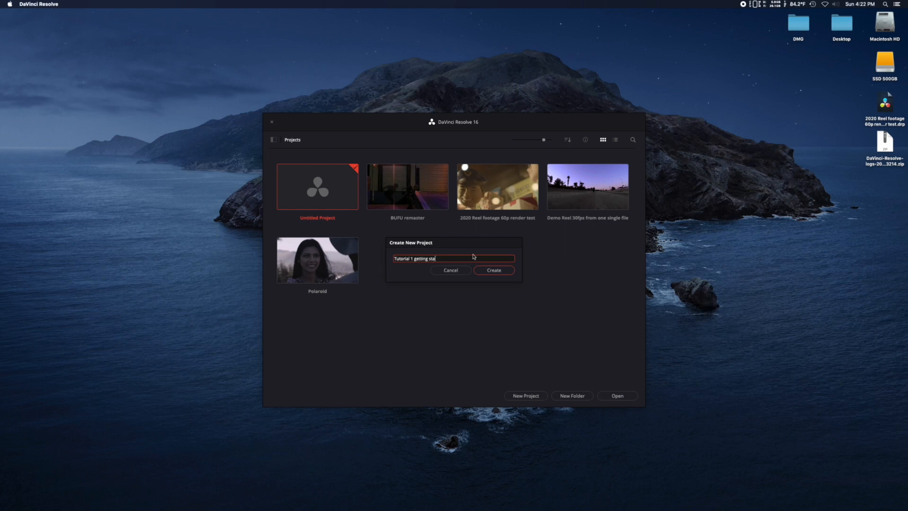
{"action": "type", "text": "rteed"}
{"action": "left_click", "coordinate": [493, 271]}
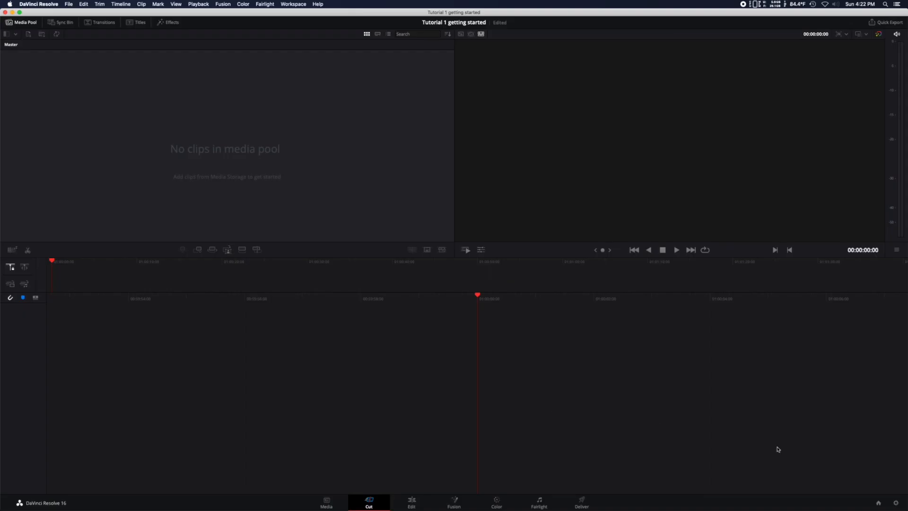
In the project settings, set the timeline resolution to 3840 x 2160 Ultra HD and the timeline frame rate to 23.976
{"action": "left_click", "coordinate": [896, 504]}
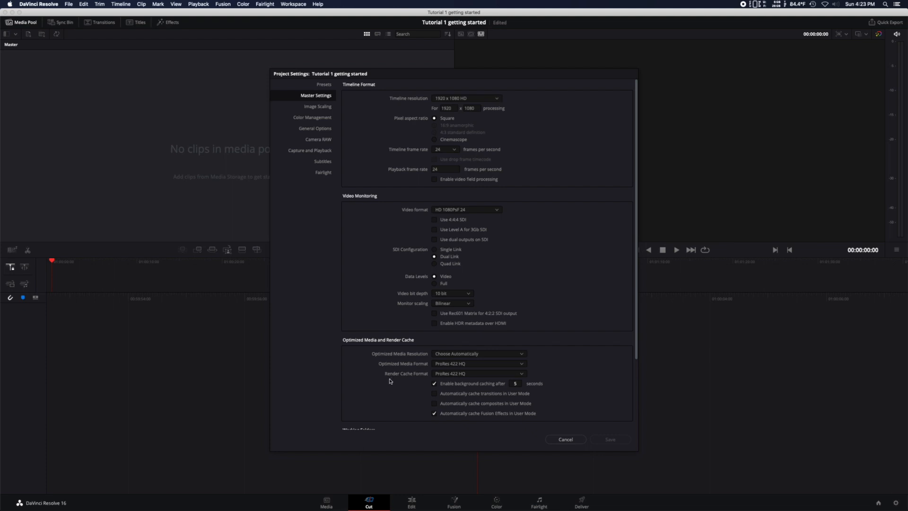
{"action": "scroll", "coordinate": [390, 381], "scroll_direction": "down", "scroll_amount": 2}
{"action": "scroll", "coordinate": [390, 381], "scroll_direction": "up", "scroll_amount": 2}
{"action": "left_click", "coordinate": [496, 99]}
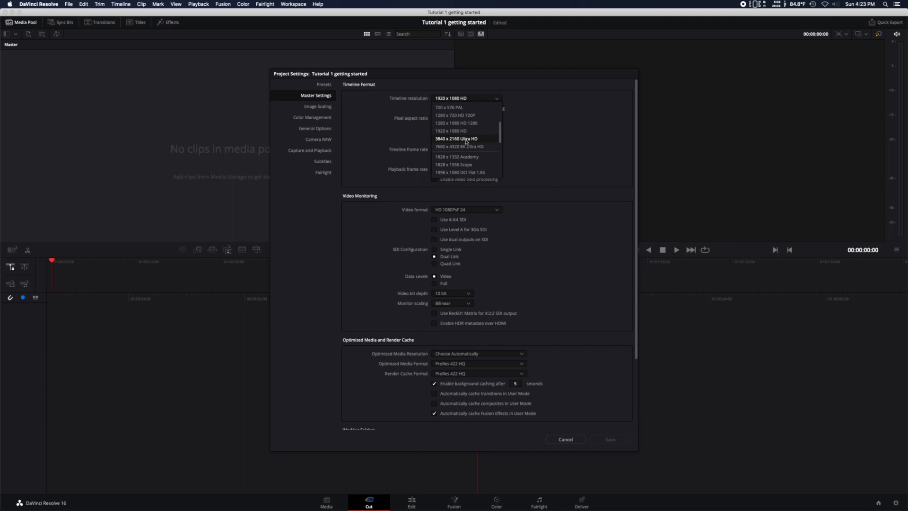
{"action": "left_click", "coordinate": [466, 139]}
{"action": "left_click", "coordinate": [455, 150]}
{"action": "left_click", "coordinate": [447, 174]}
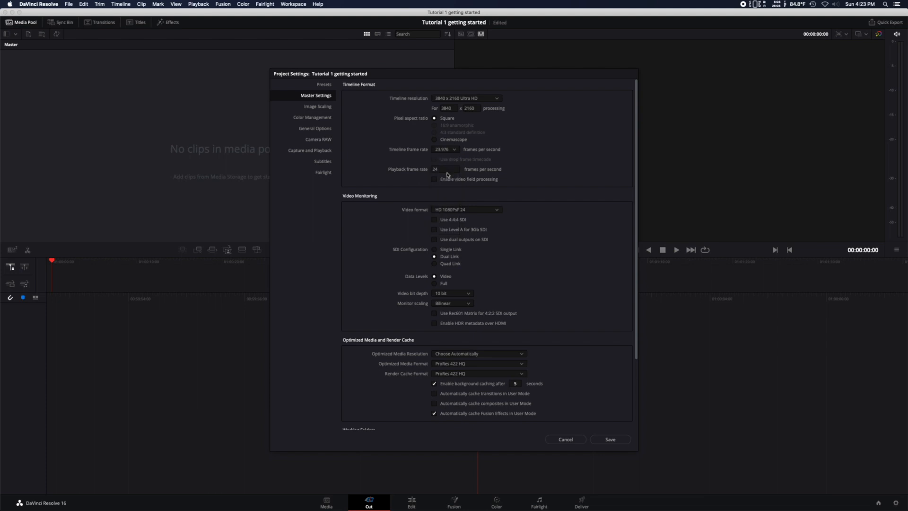
Set the video monitoring format to UHD 2160p 23.976
{"action": "left_click", "coordinate": [472, 211]}
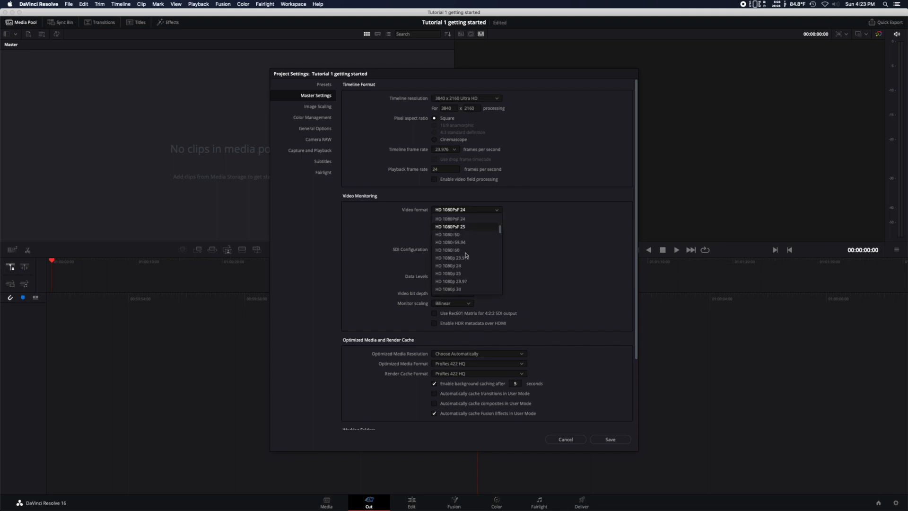
{"action": "scroll", "coordinate": [466, 256], "scroll_direction": "down", "scroll_amount": 8}
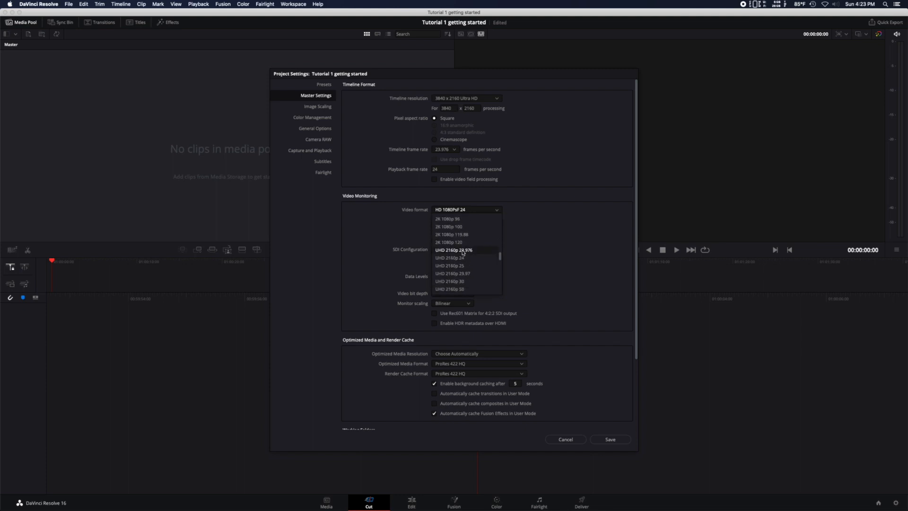
{"action": "left_click", "coordinate": [463, 251]}
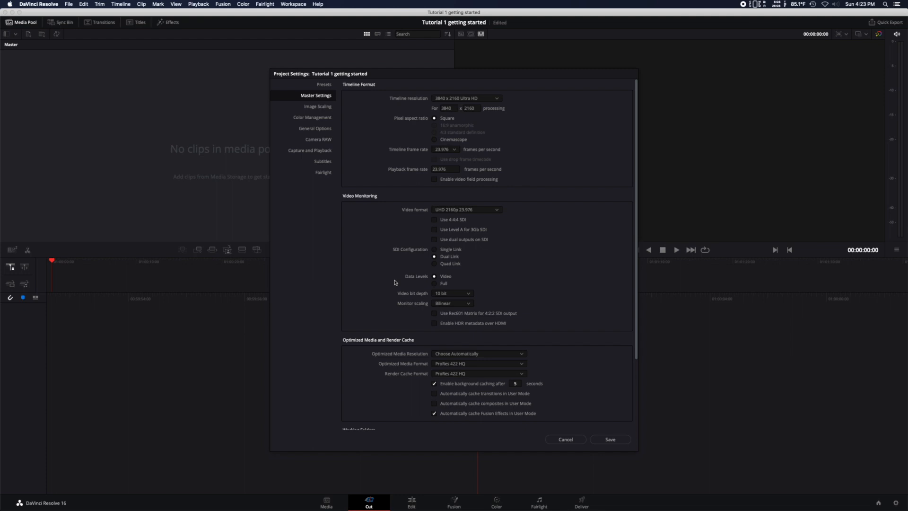
Set the timeline color space to Rec.709 Gamma 2.2 in the project's color management settings
{"action": "scroll", "coordinate": [395, 282], "scroll_direction": "down", "scroll_amount": 3}
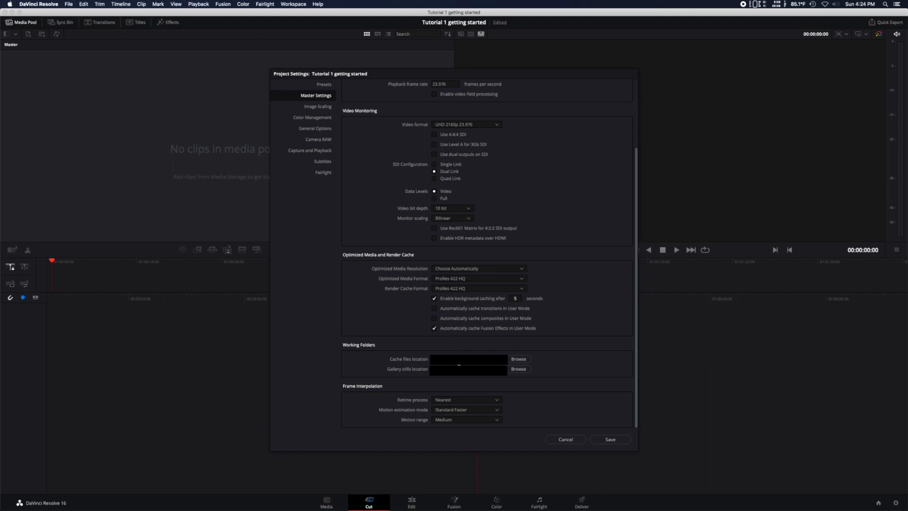
{"action": "scroll", "coordinate": [416, 365], "scroll_direction": "down", "scroll_amount": 1}
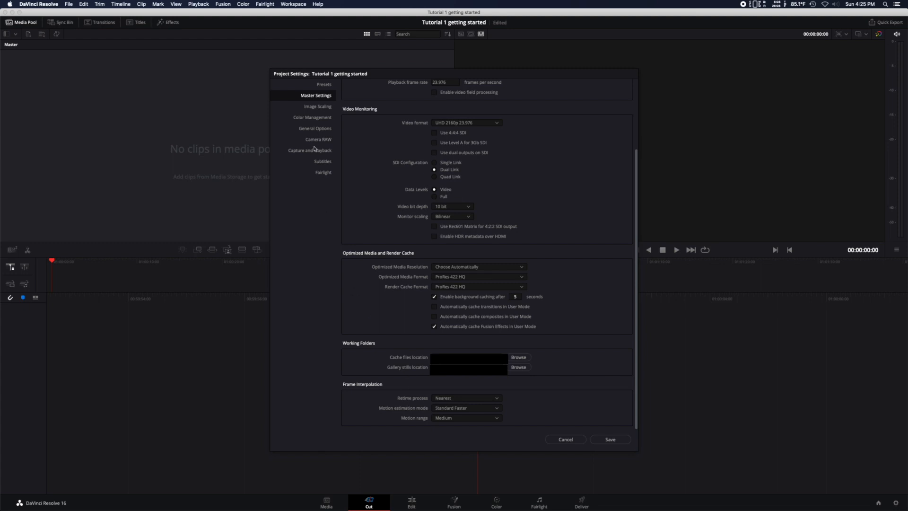
{"action": "left_click", "coordinate": [315, 122]}
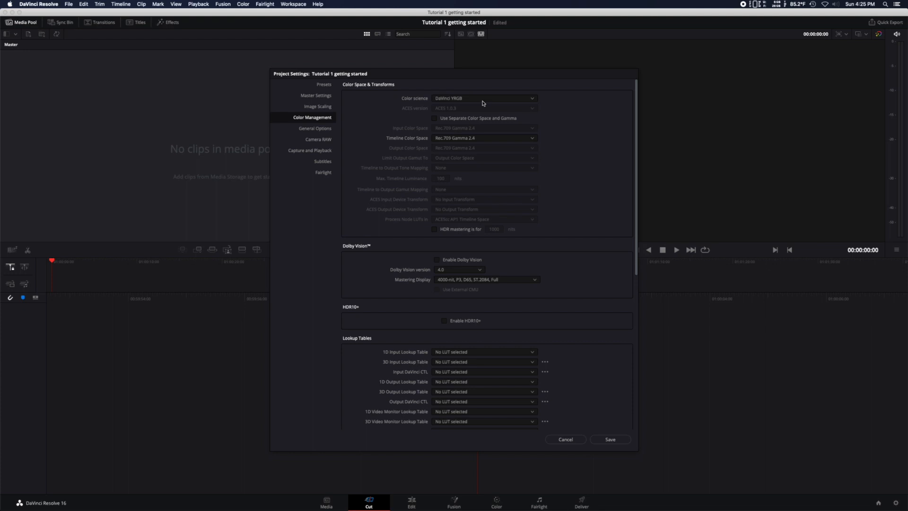
{"action": "left_click", "coordinate": [530, 101]}
{"action": "left_click", "coordinate": [530, 100]}
{"action": "left_click", "coordinate": [495, 140]}
{"action": "scroll", "coordinate": [482, 184], "scroll_direction": "up", "scroll_amount": 5}
{"action": "scroll", "coordinate": [483, 183], "scroll_direction": "down", "scroll_amount": 8}
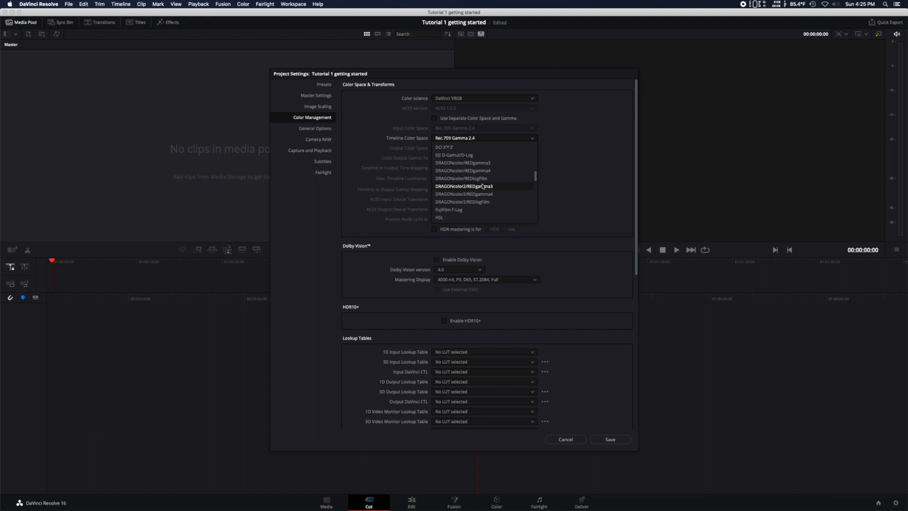
{"action": "scroll", "coordinate": [483, 186], "scroll_direction": "down", "scroll_amount": 3}
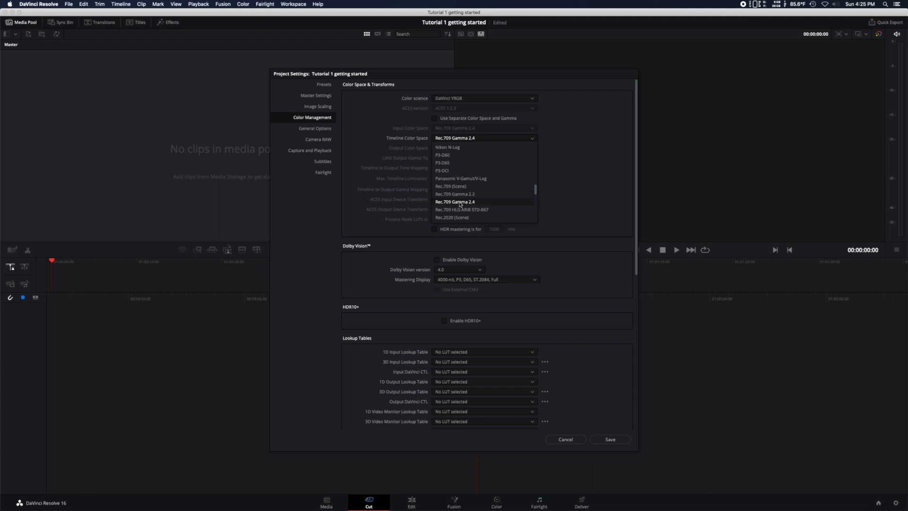
{"action": "left_click", "coordinate": [460, 195]}
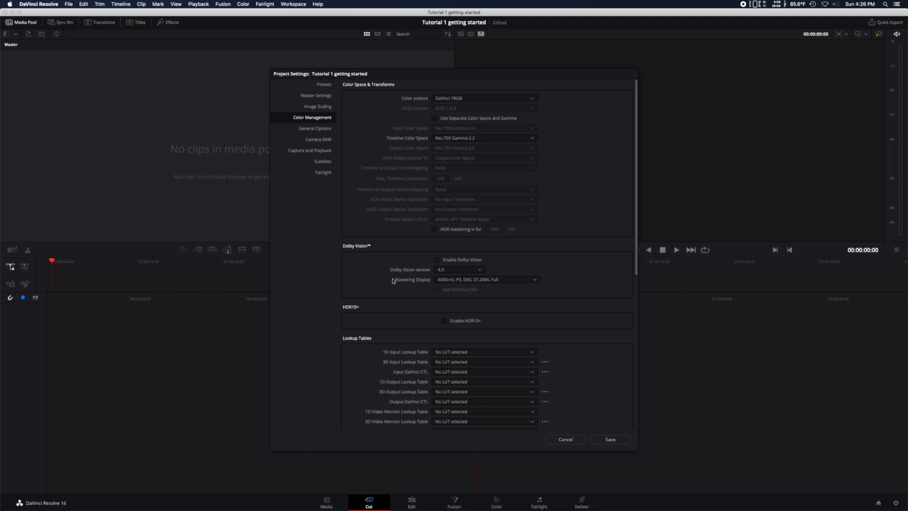
Enable the Make Broadcast safe option in the color management settings
{"action": "scroll", "coordinate": [393, 281], "scroll_direction": "down", "scroll_amount": 3}
{"action": "scroll", "coordinate": [393, 282], "scroll_direction": "down", "scroll_amount": 6}
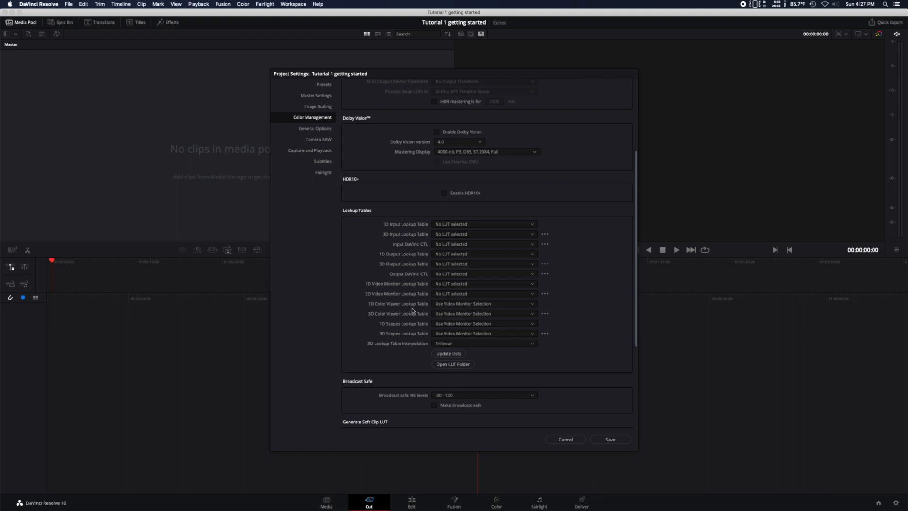
{"action": "scroll", "coordinate": [416, 334], "scroll_direction": "down", "scroll_amount": 2}
{"action": "scroll", "coordinate": [416, 335], "scroll_direction": "down", "scroll_amount": 5}
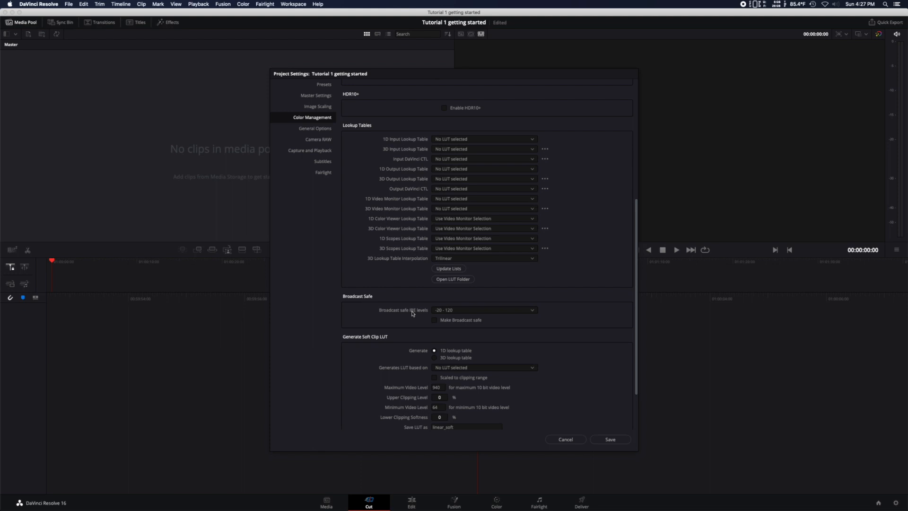
{"action": "left_click", "coordinate": [435, 322]}
{"action": "scroll", "coordinate": [408, 322], "scroll_direction": "down", "scroll_amount": 3}
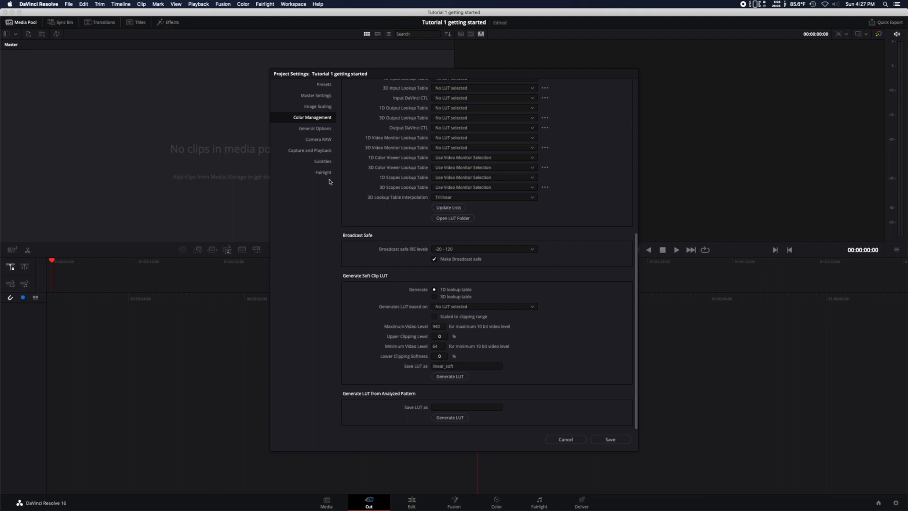
Check the available camera RAW profiles without changing the selection and save the project settings
{"action": "left_click", "coordinate": [318, 140]}
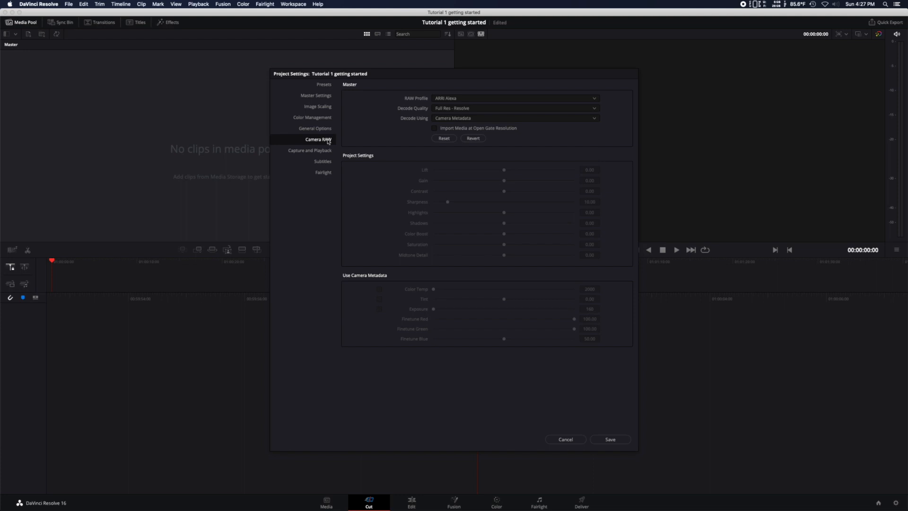
{"action": "left_click", "coordinate": [459, 99]}
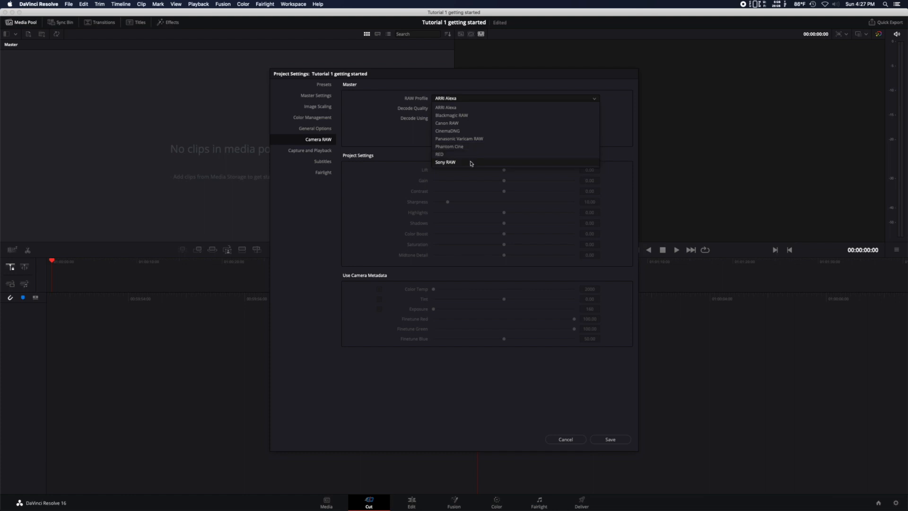
{"action": "left_click", "coordinate": [410, 135]}
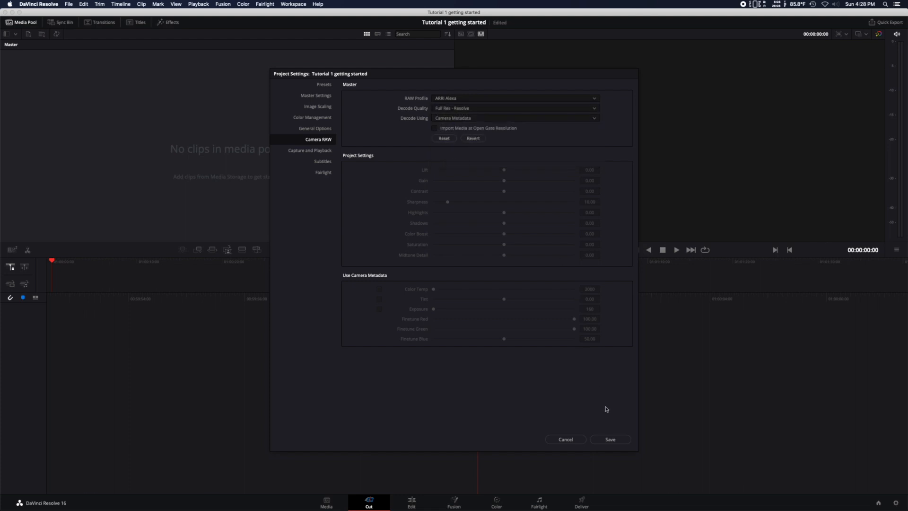
{"action": "left_click", "coordinate": [609, 441]}
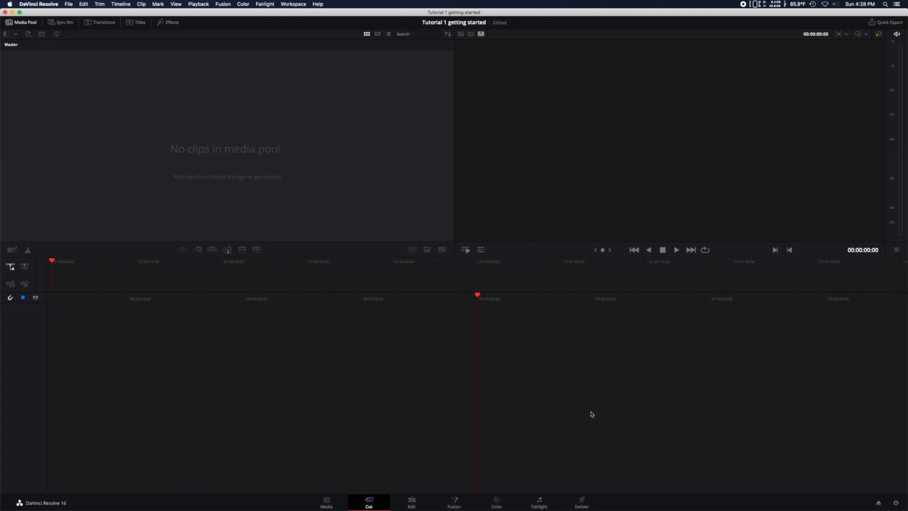
Open the application preferences and examine the general system options, including Mac display color profiles for viewers
{"action": "left_click", "coordinate": [48, 6]}
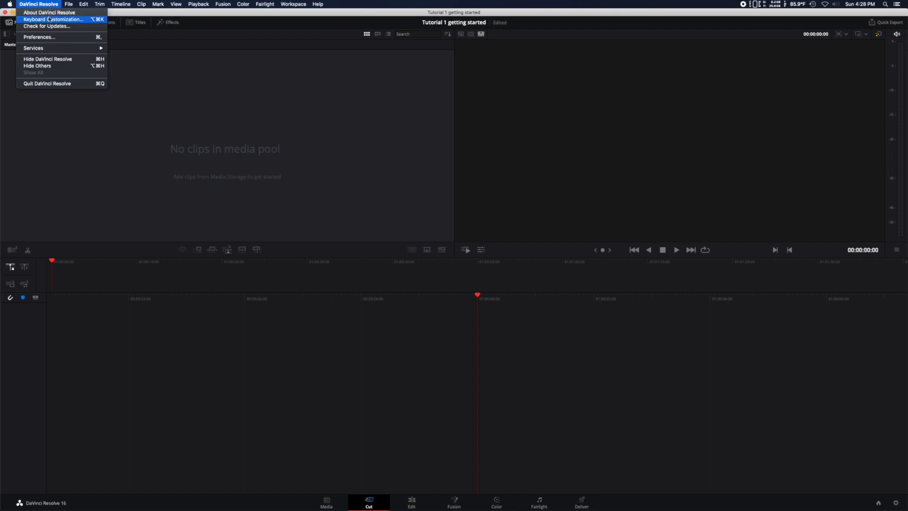
{"action": "left_click", "coordinate": [52, 38]}
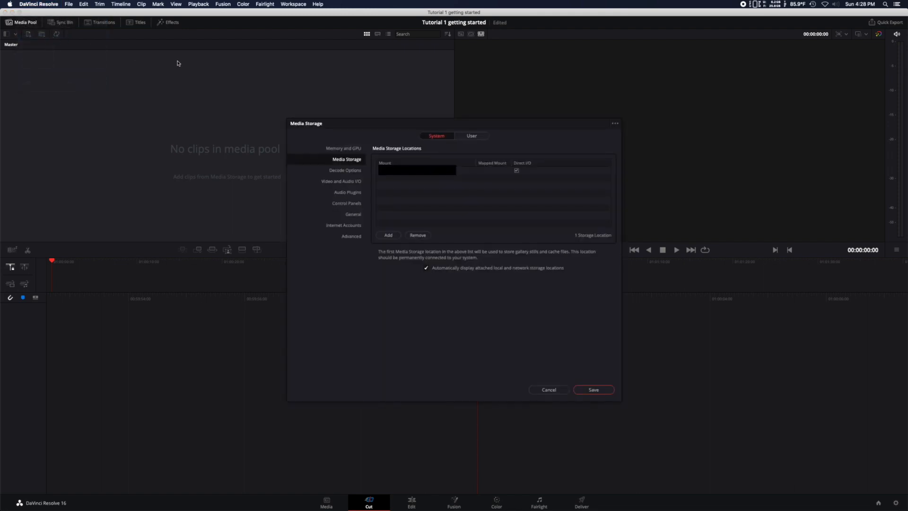
{"action": "left_click", "coordinate": [353, 217]}
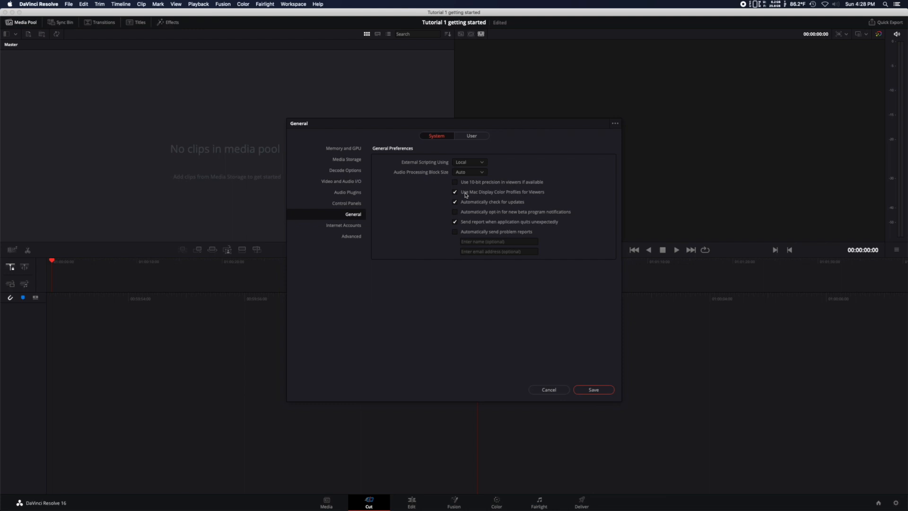
Enable use of the display GPU for compute in the memory and GPU preferences and check the GPU processing modes
{"action": "left_click", "coordinate": [352, 150]}
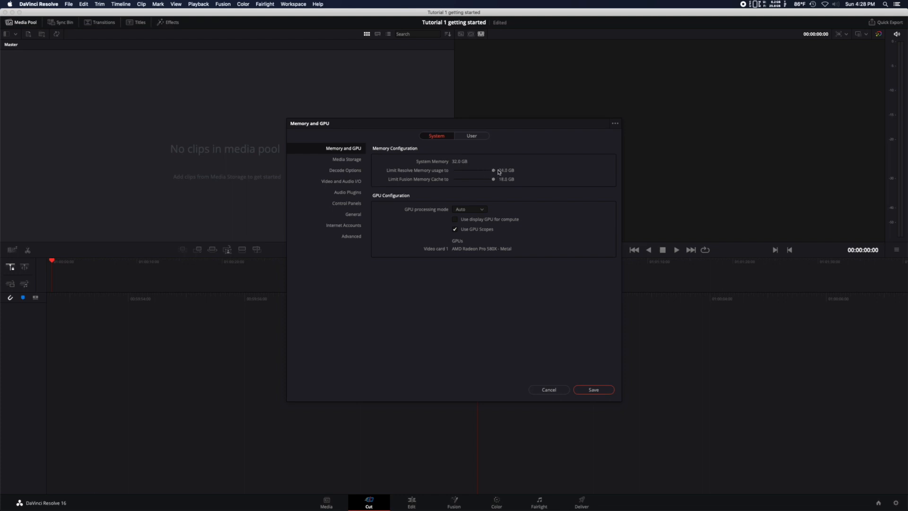
{"action": "mouse_move", "coordinate": [494, 181]}
{"action": "left_mouse_down"}
{"action": "mouse_move", "coordinate": [483, 180]}
{"action": "mouse_move", "coordinate": [494, 180]}
{"action": "left_mouse_up"}
{"action": "left_click", "coordinate": [456, 220]}
{"action": "left_click", "coordinate": [482, 211]}
{"action": "left_click", "coordinate": [482, 211]}
Review the media storage locations and decode options, and save the system preferences
{"action": "left_click", "coordinate": [339, 161]}
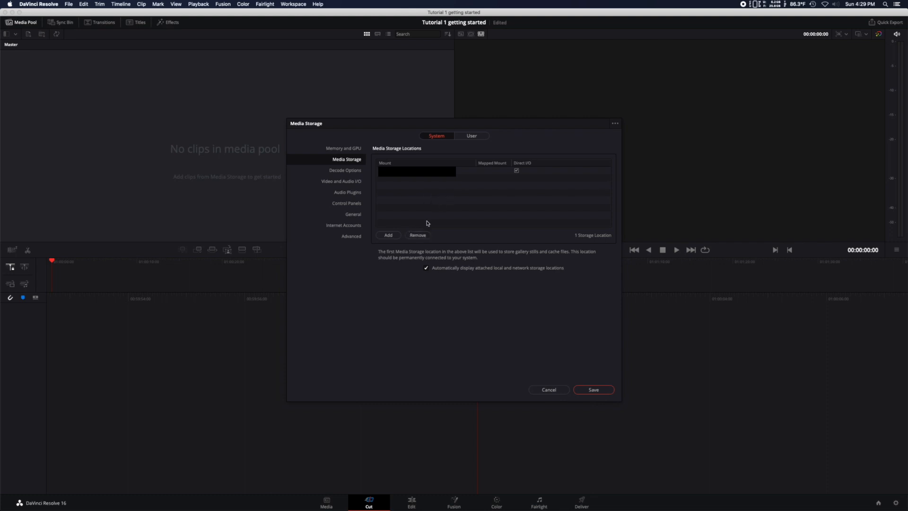
{"action": "left_click", "coordinate": [355, 173]}
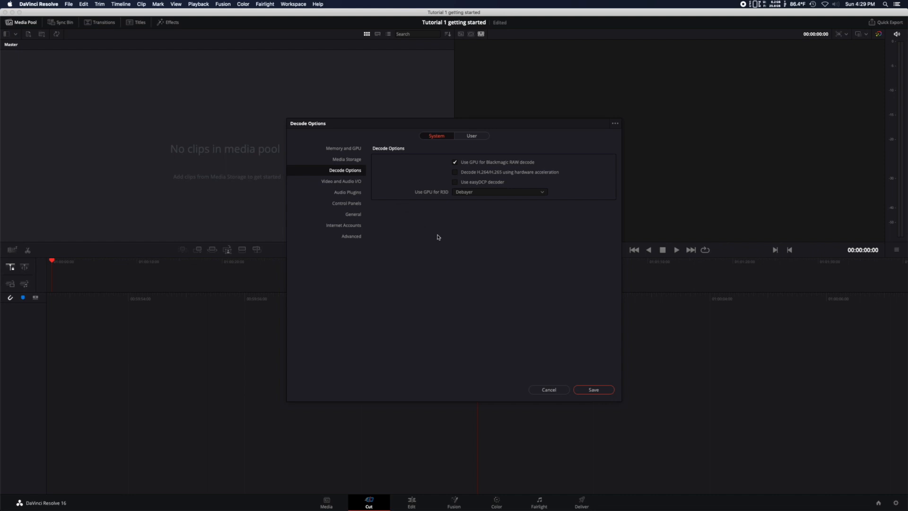
{"action": "left_click", "coordinate": [594, 390]}
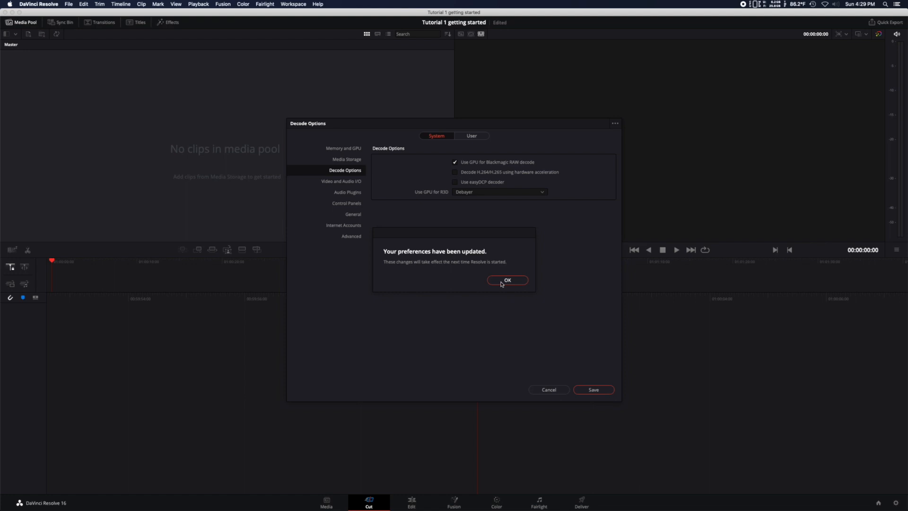
{"action": "left_click", "coordinate": [502, 282]}
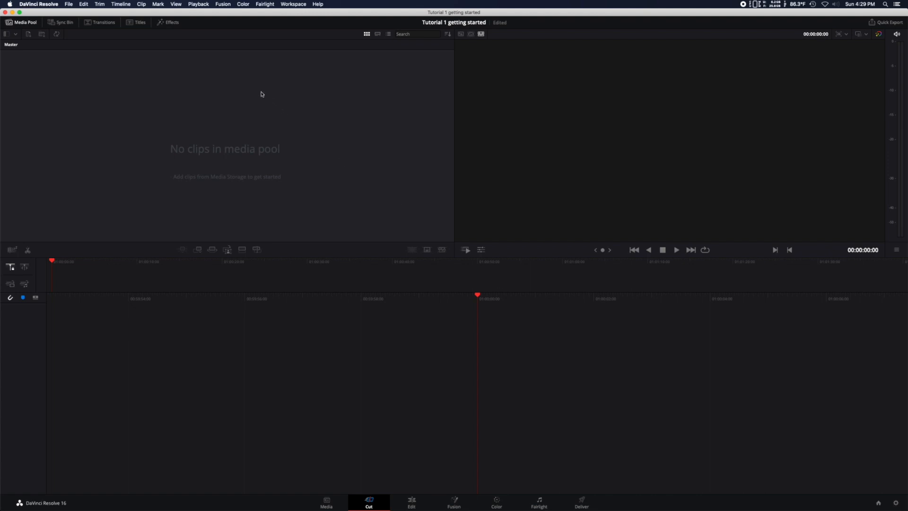
Look at the playback options for deleting the render cache without deleting anything
{"action": "left_click", "coordinate": [199, 5]}
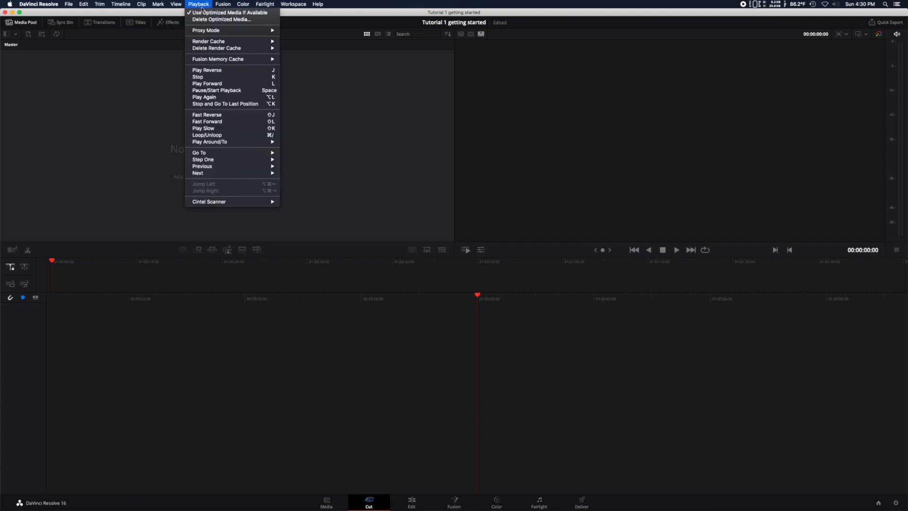
{"action": "mouse_move", "coordinate": [217, 49]}
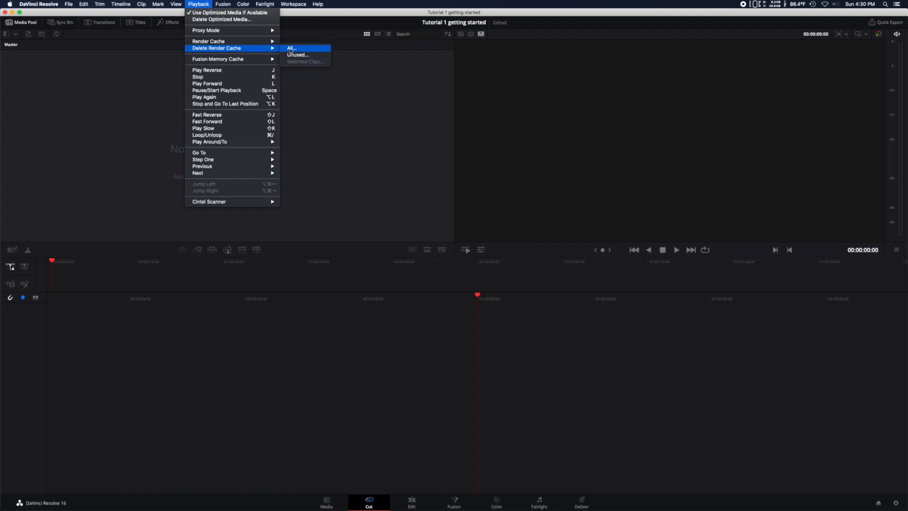
{"action": "left_click", "coordinate": [325, 122]}
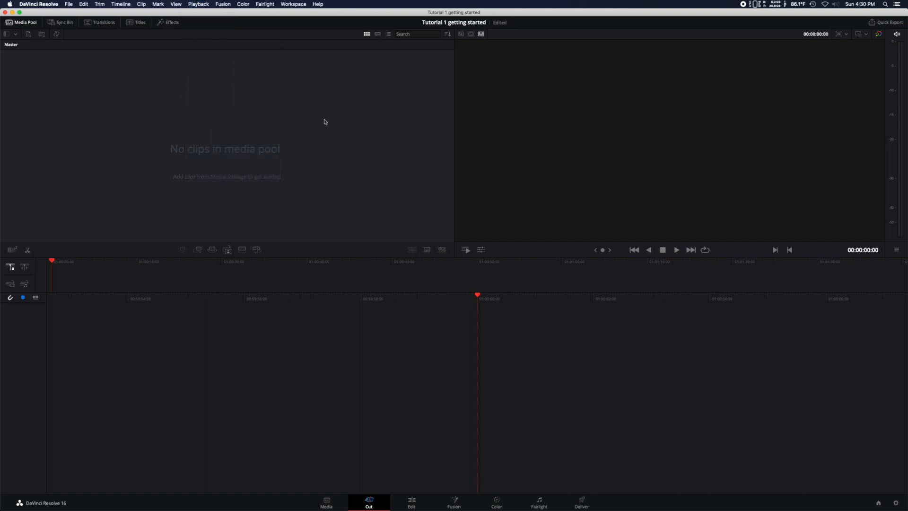